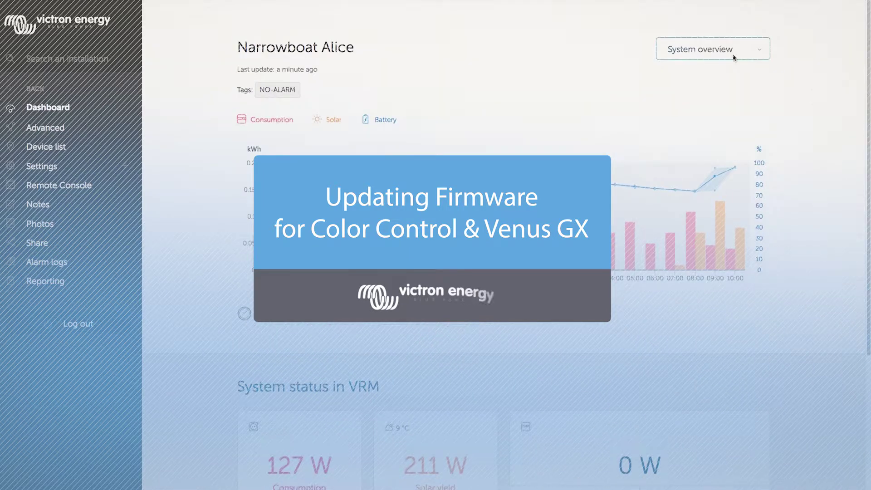
# - Switch the dashboard System overview chart to show Consumption data
pyautogui.click(751, 62)
pyautogui.click(716, 102)
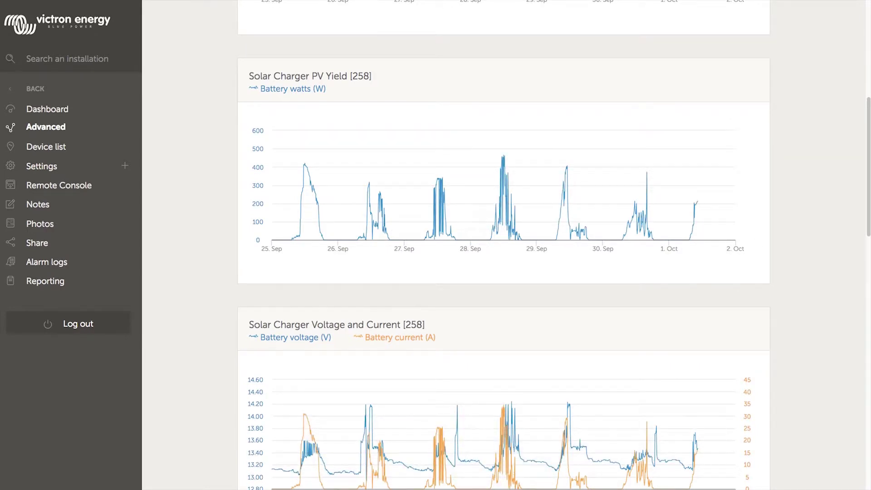
# - Launch the installation's Remote Console and enter the device's Settings menu
pyautogui.click(50, 187)
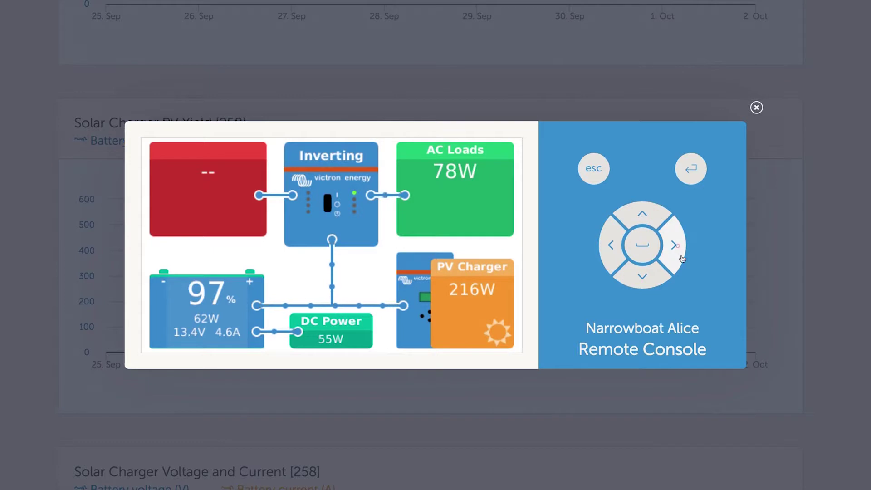
pyautogui.click(681, 258)
pyautogui.click(639, 245)
pyautogui.click(643, 245)
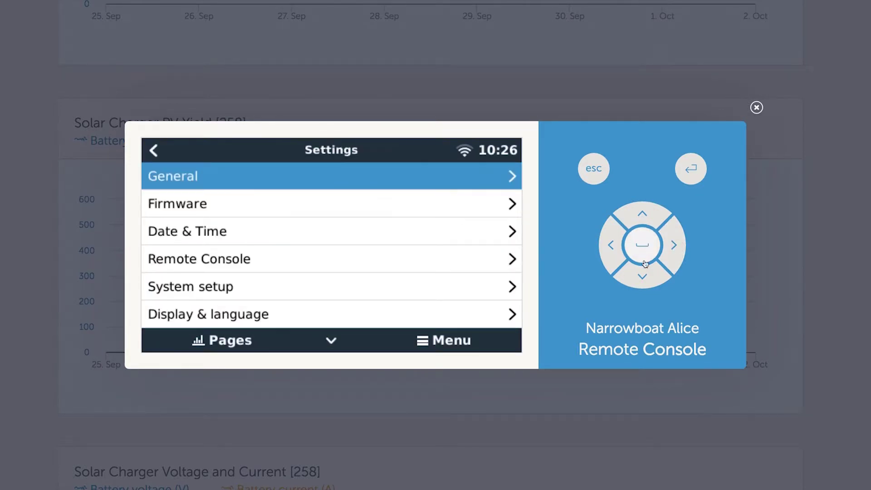
# - Navigate Firmware > Online updates and run 'Press to check' for new firmware
pyautogui.click(643, 276)
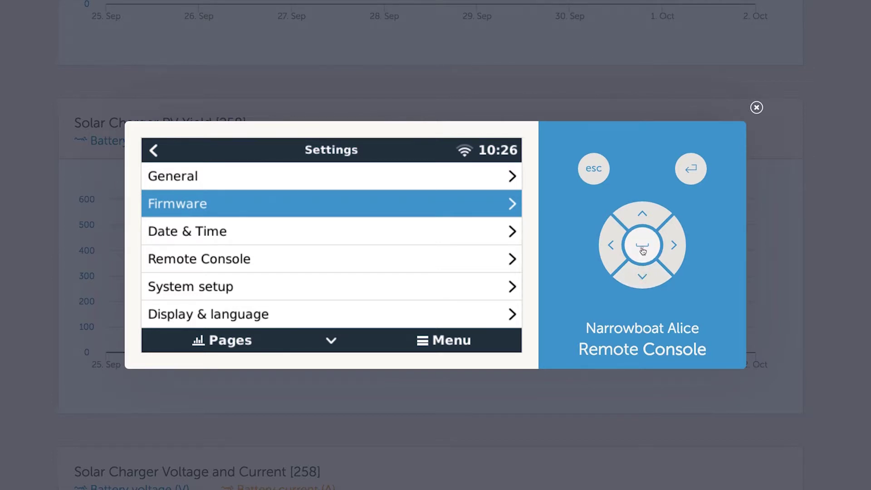
pyautogui.click(643, 249)
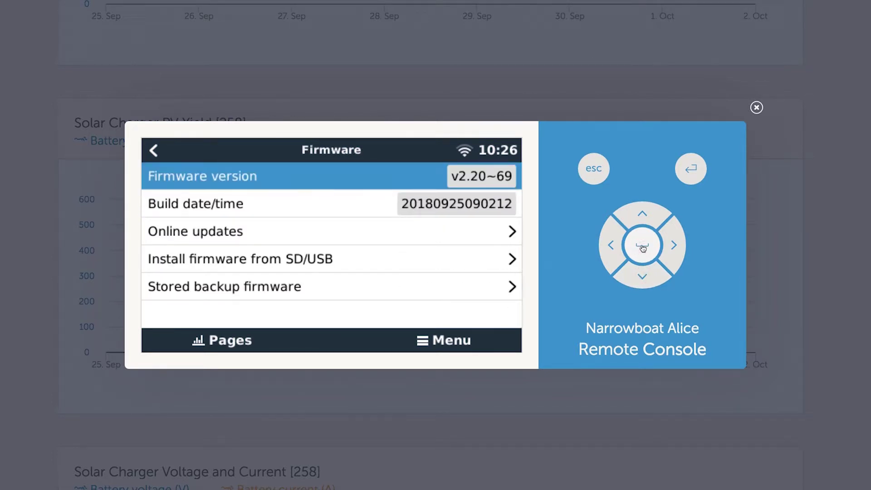
pyautogui.click(644, 276)
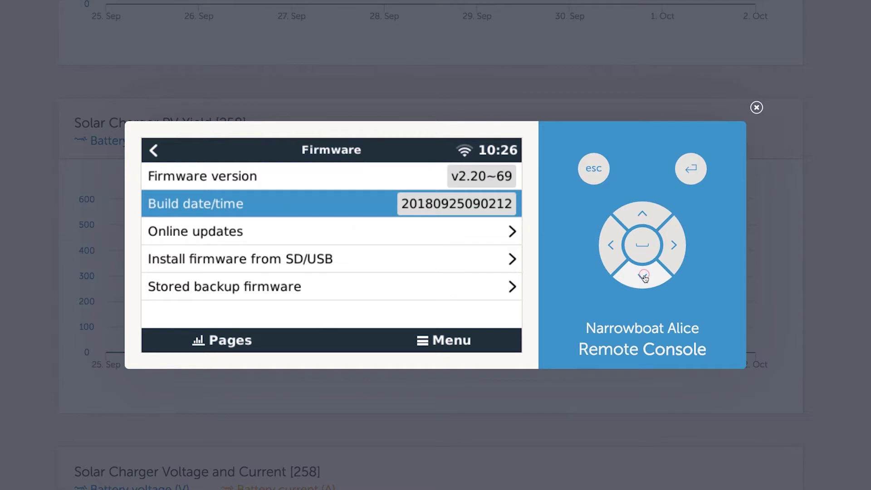
pyautogui.click(645, 249)
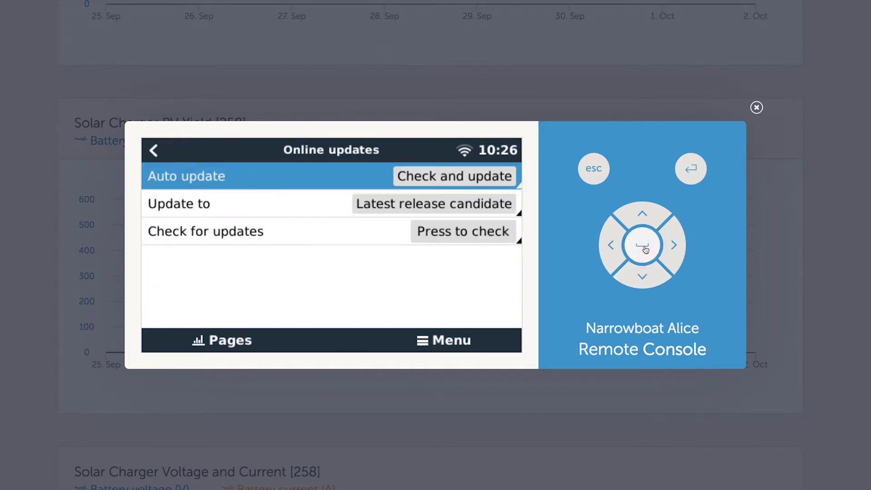
pyautogui.click(642, 276)
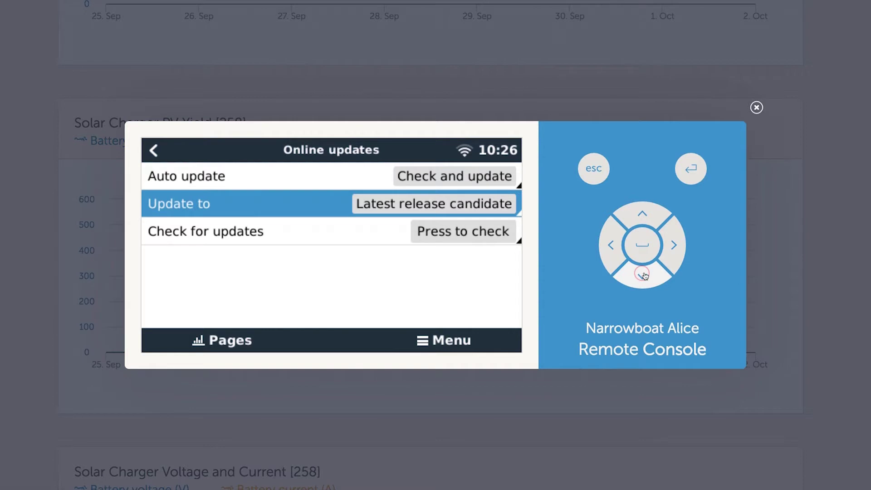
pyautogui.click(645, 253)
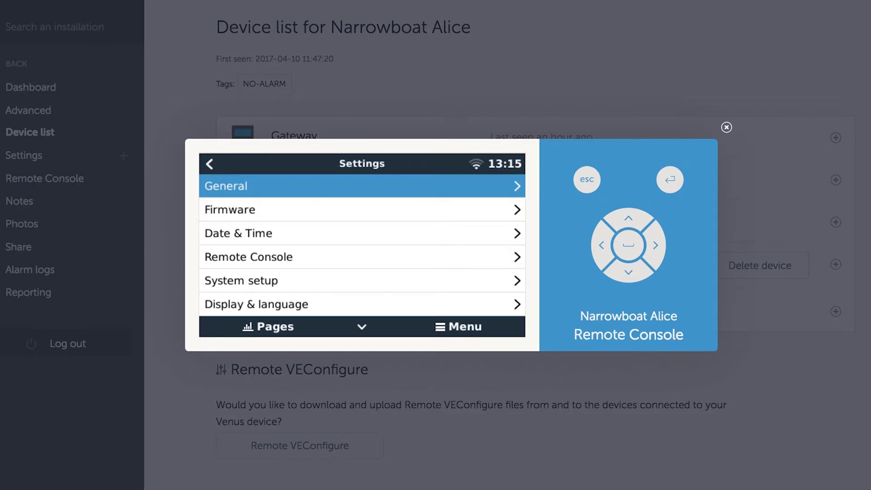
# - Move down the Settings list and enter the VRM online portal settings
pyautogui.click(625, 274)
pyautogui.click(629, 275)
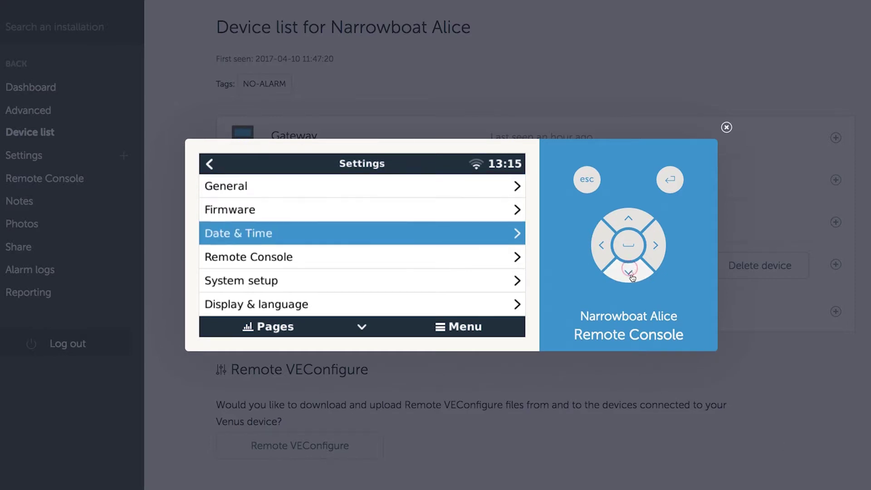
pyautogui.click(631, 276)
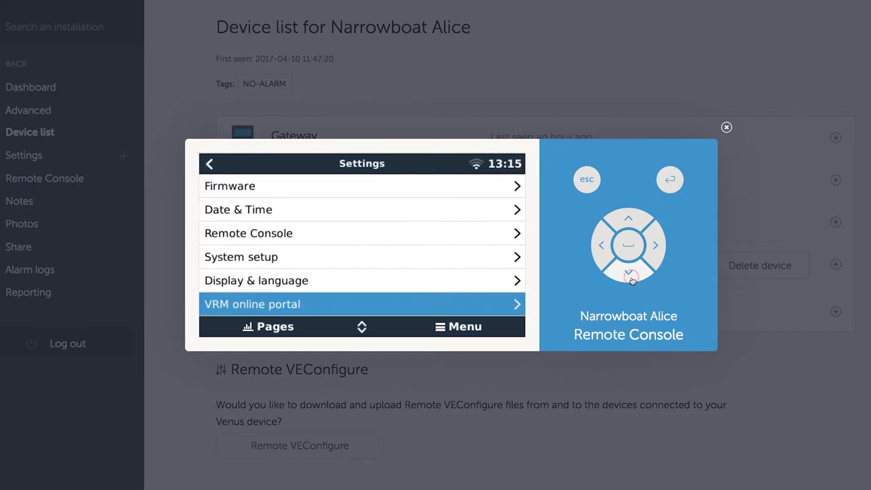
pyautogui.click(657, 247)
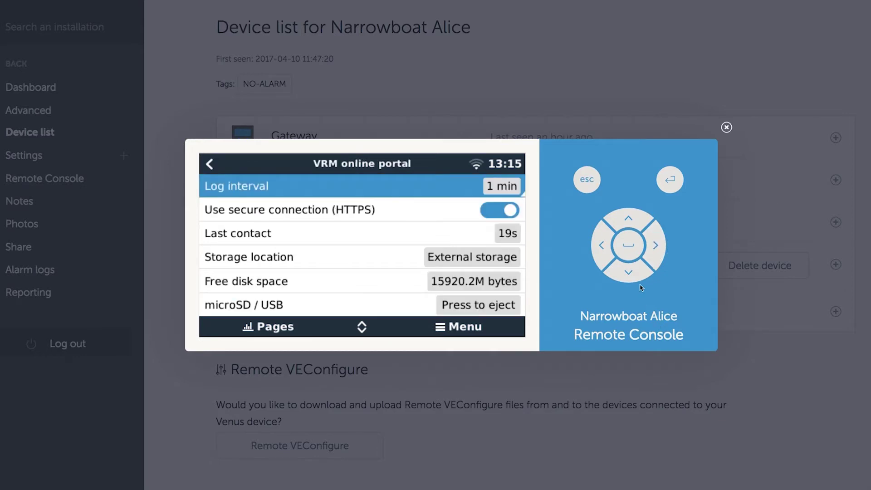
# - Go down to the microSD / USB entry and eject the card via 'Press to eject'
pyautogui.click(627, 273)
pyautogui.click(627, 273)
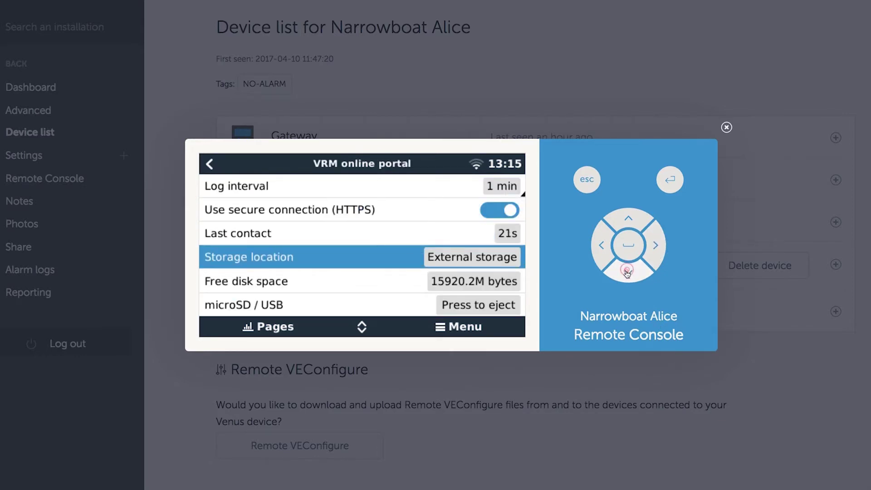
pyautogui.click(627, 273)
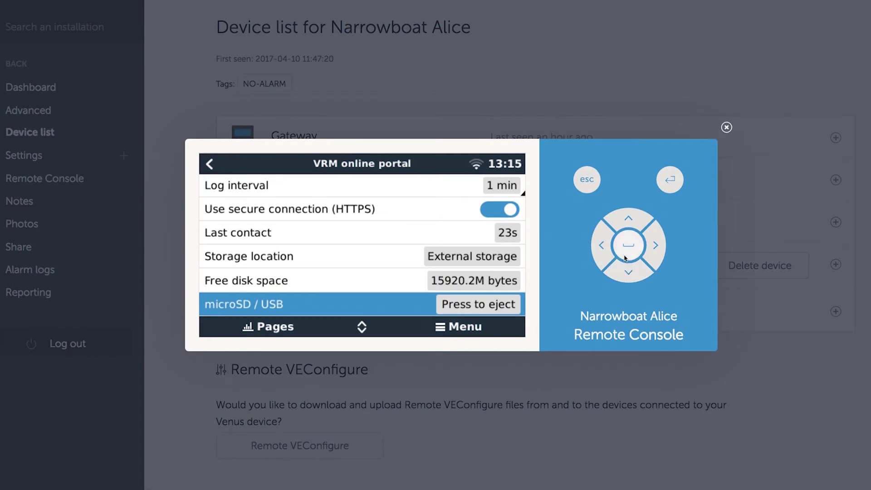
pyautogui.click(628, 251)
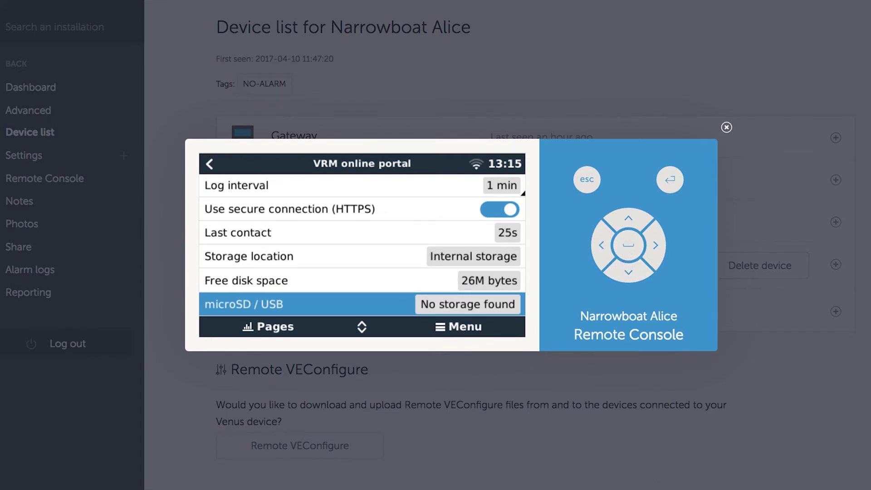